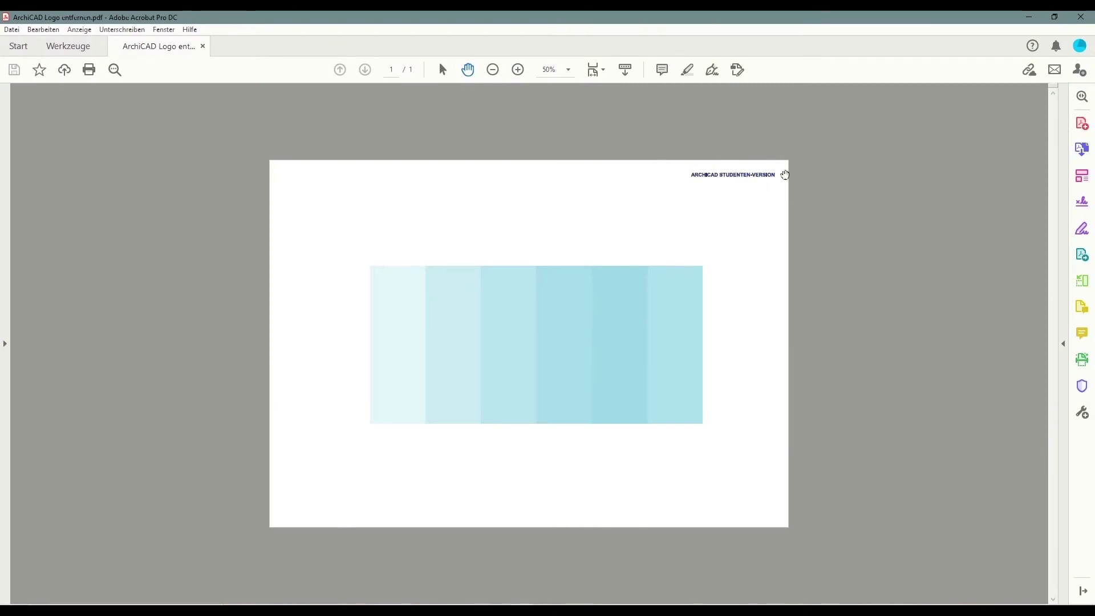
Step: Zoom the page to 150% and scroll right to the ARCHICAD STUDENTEN-VERSION watermark
left_click(518, 70)
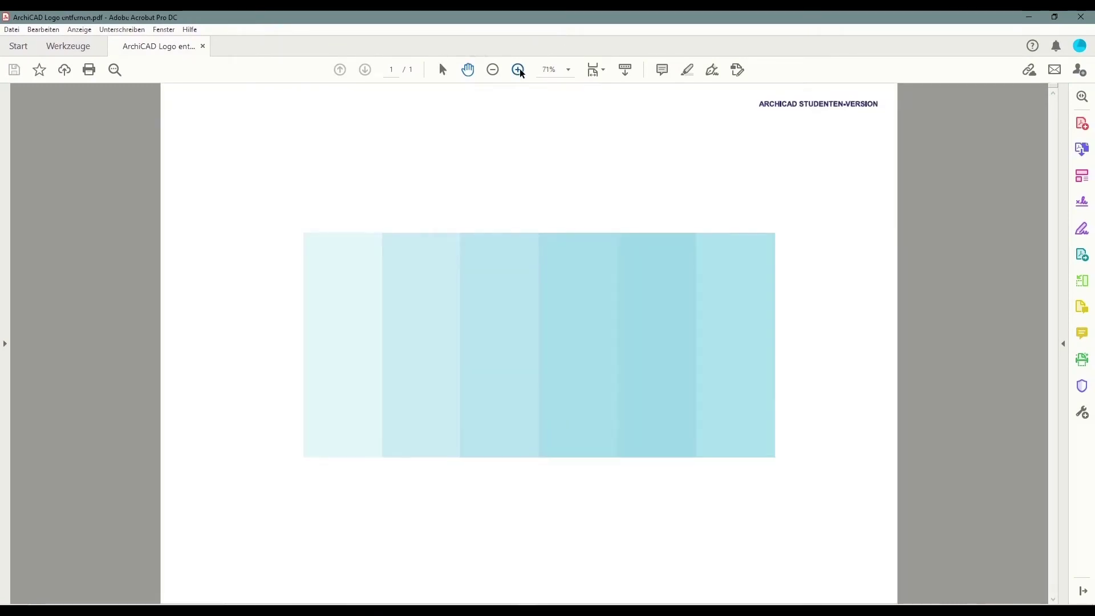
left_click_drag(596, 598, 845, 574)
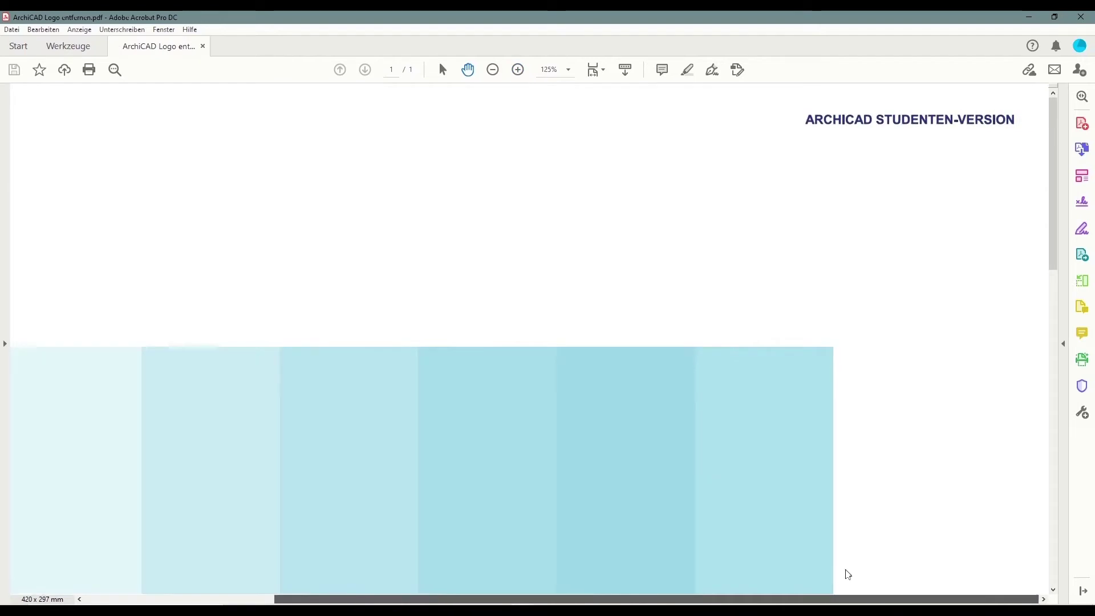
left_click(518, 70)
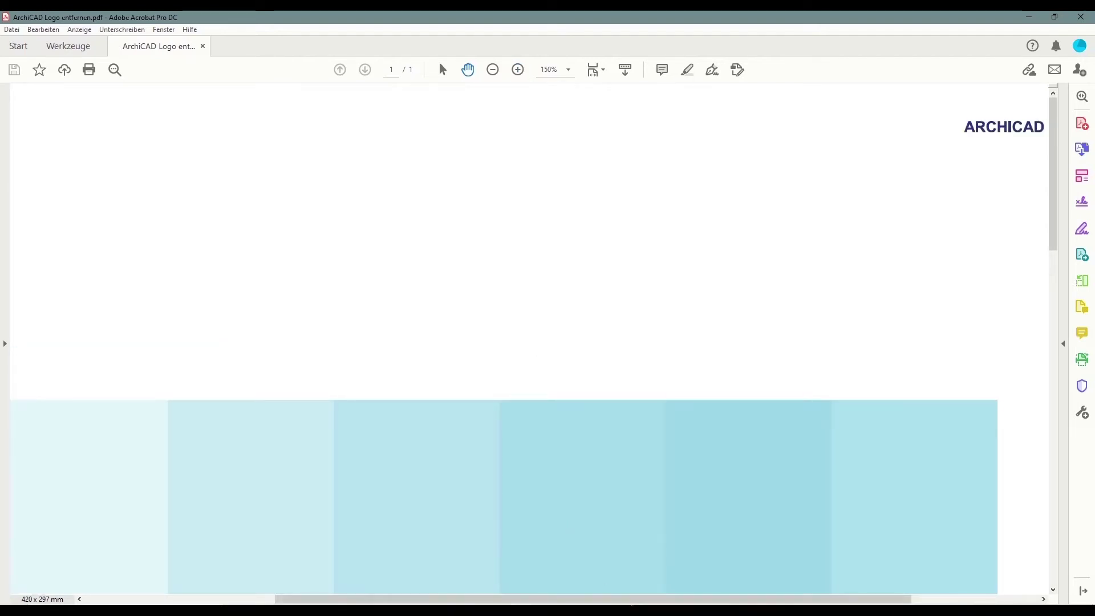
left_click_drag(642, 599, 770, 600)
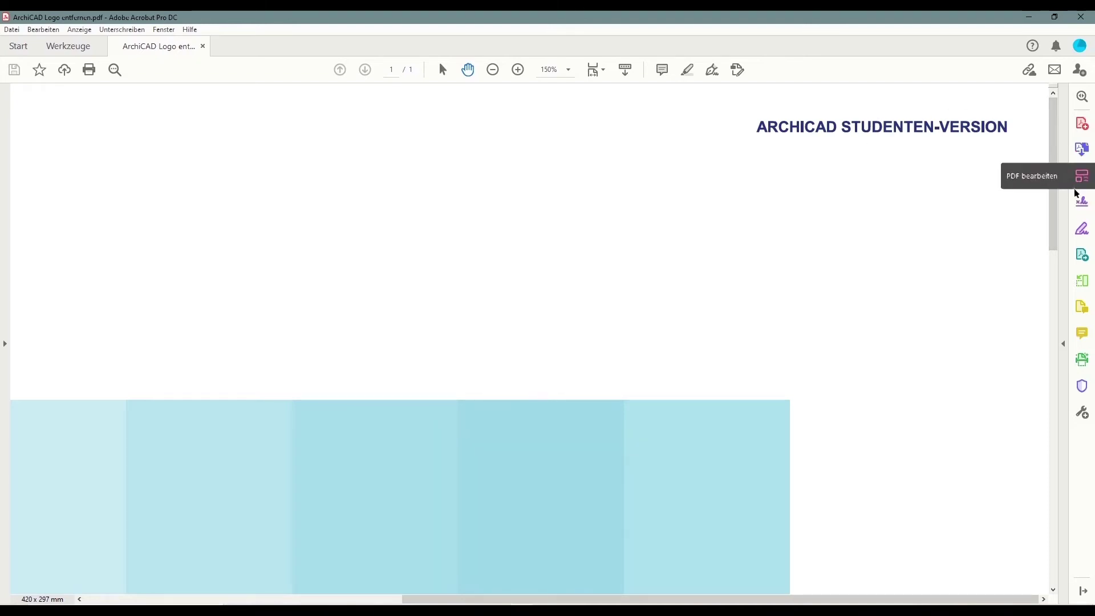
Step: In PDF bearbeiten mode, select the ARCHICAD STUDENTEN-VERSION text, cut it with Bearbeiten > Ausschneiden, and close editing
left_click(1080, 179)
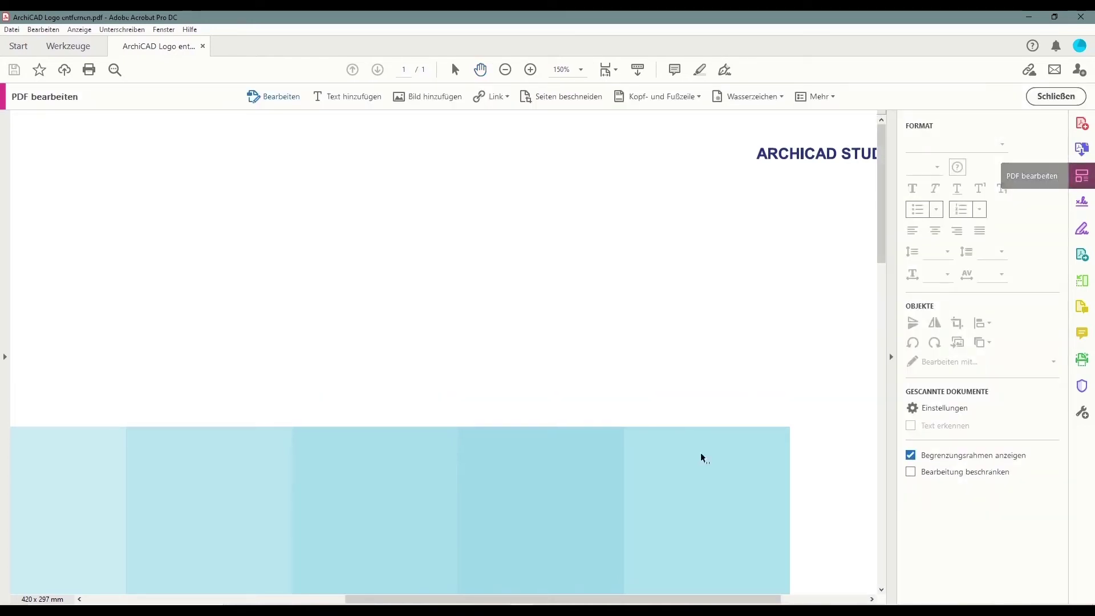
left_click_drag(724, 599, 853, 595)
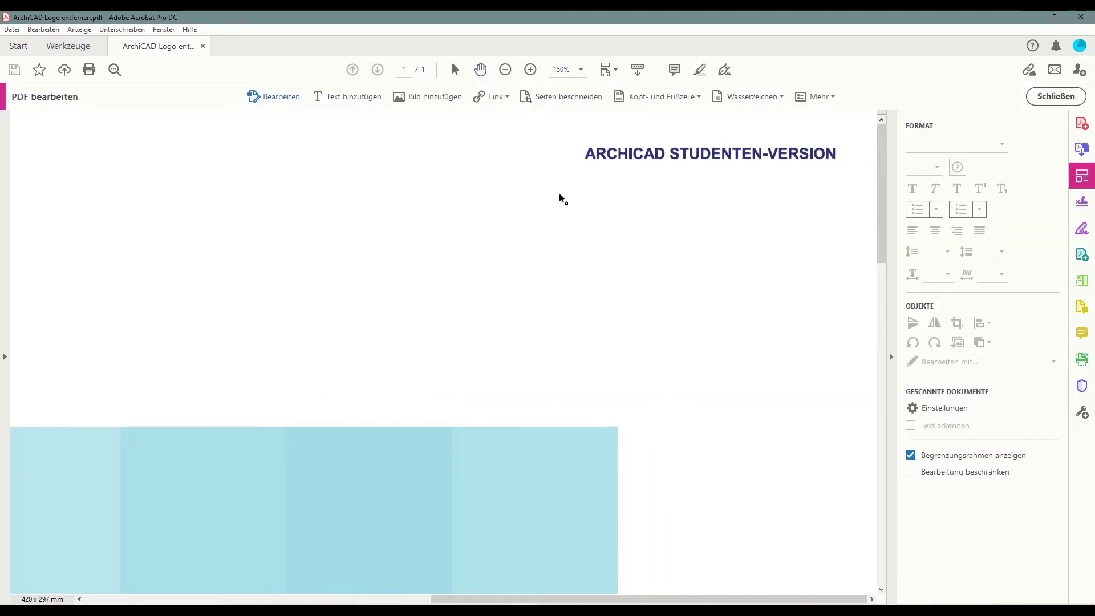
left_click_drag(568, 178, 844, 136)
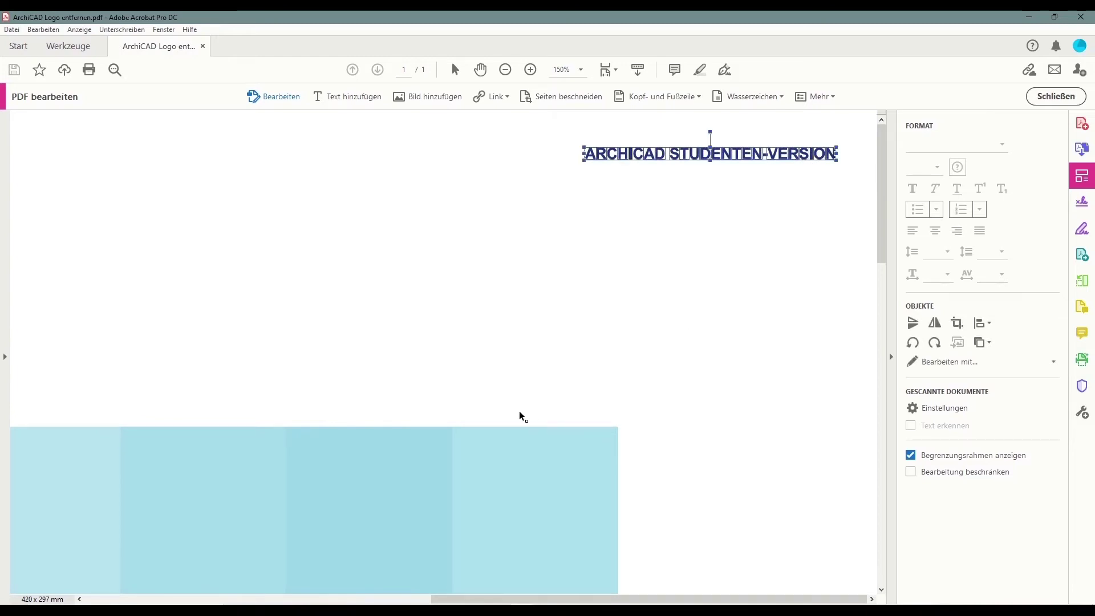
left_click(44, 29)
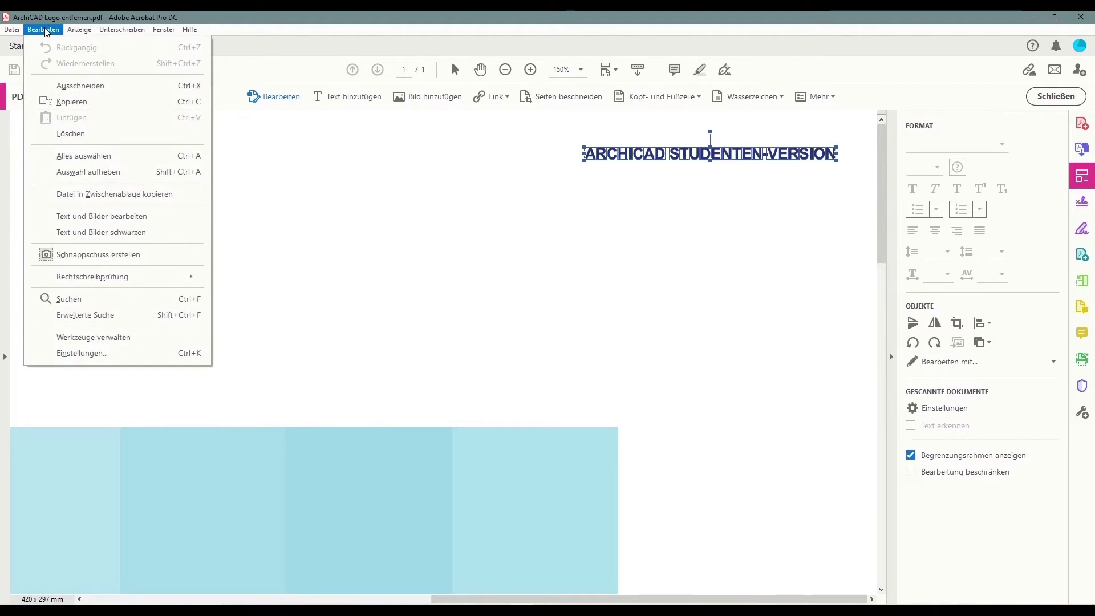
left_click(170, 87)
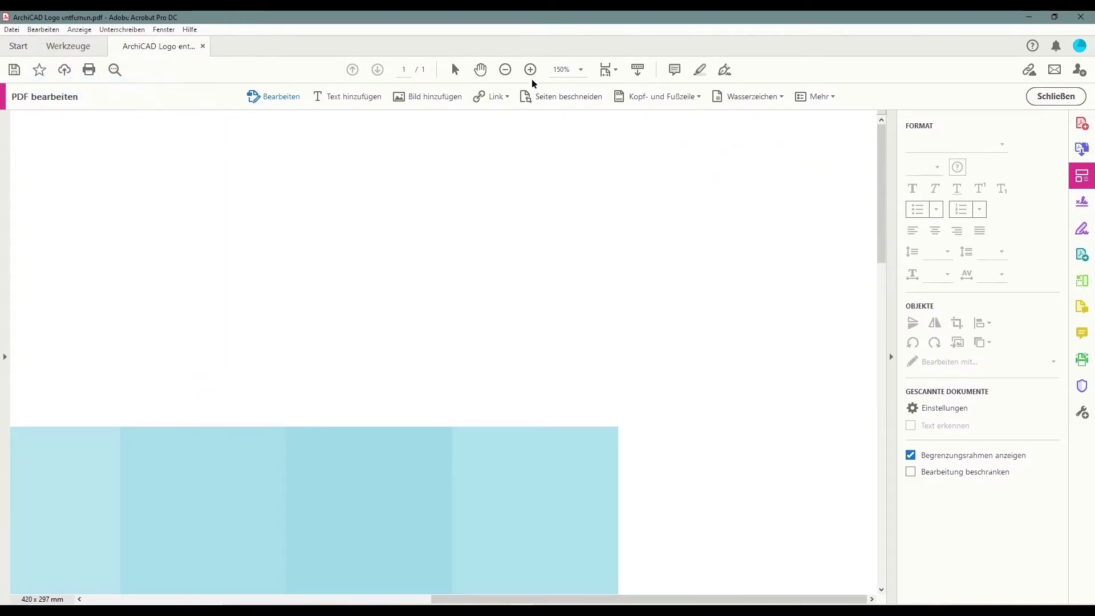
left_click(1056, 97)
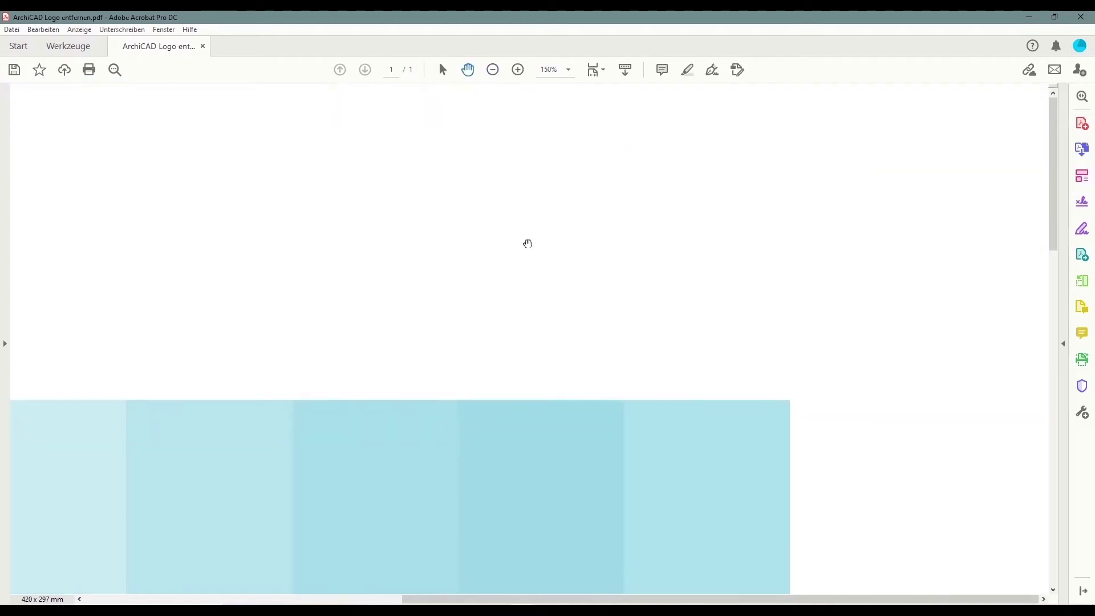
Step: Add a white Farbfläche fill layer and move it beneath Ebene 1
left_click(492, 70)
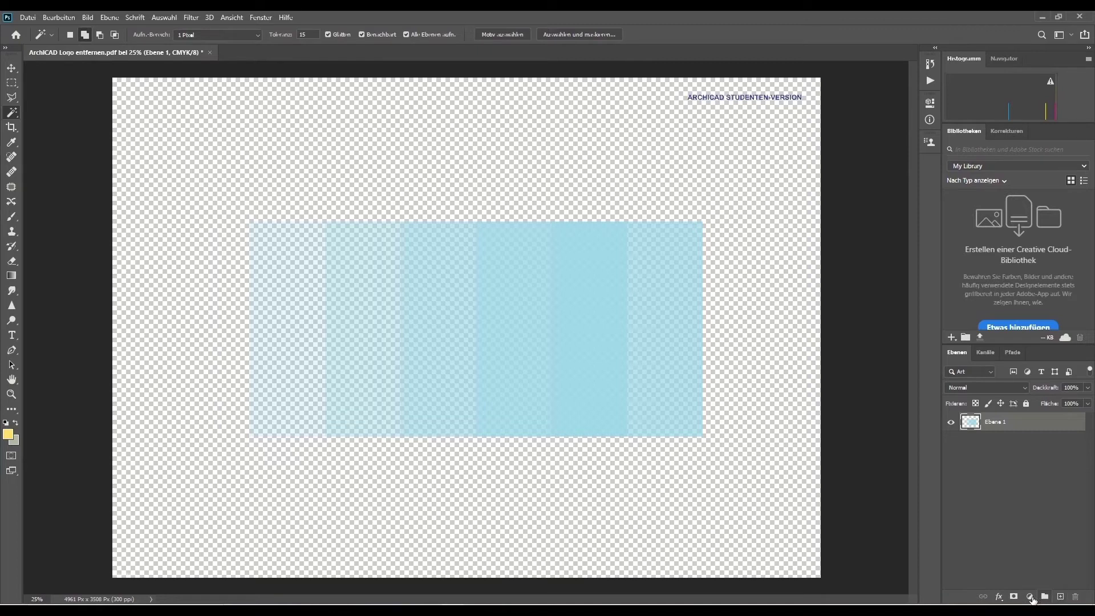
left_click(1030, 596)
left_click(1017, 396)
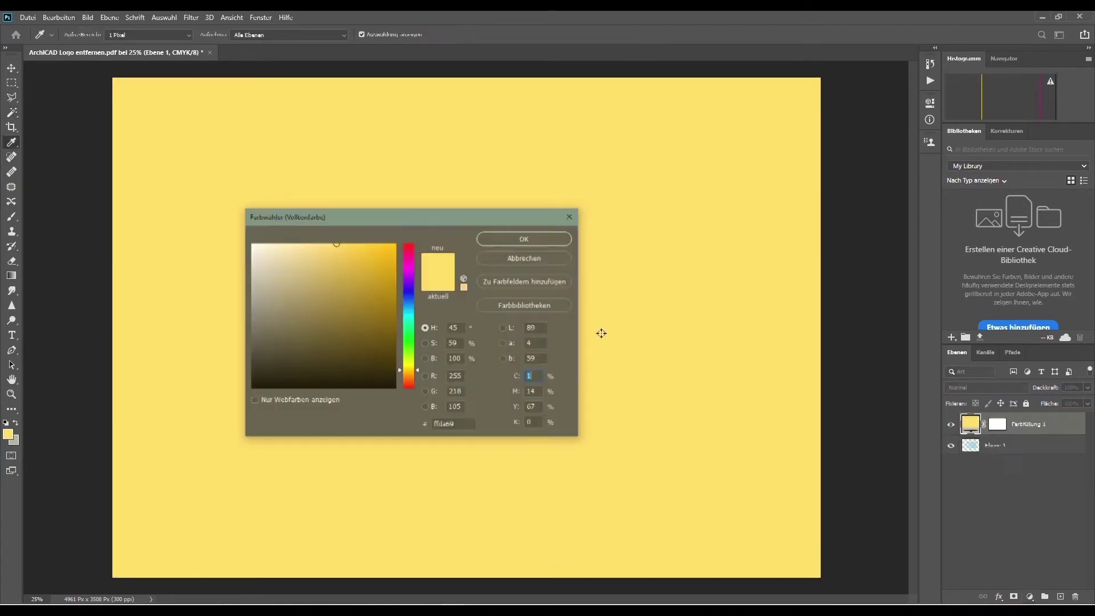
left_click_drag(314, 270, 112, 165)
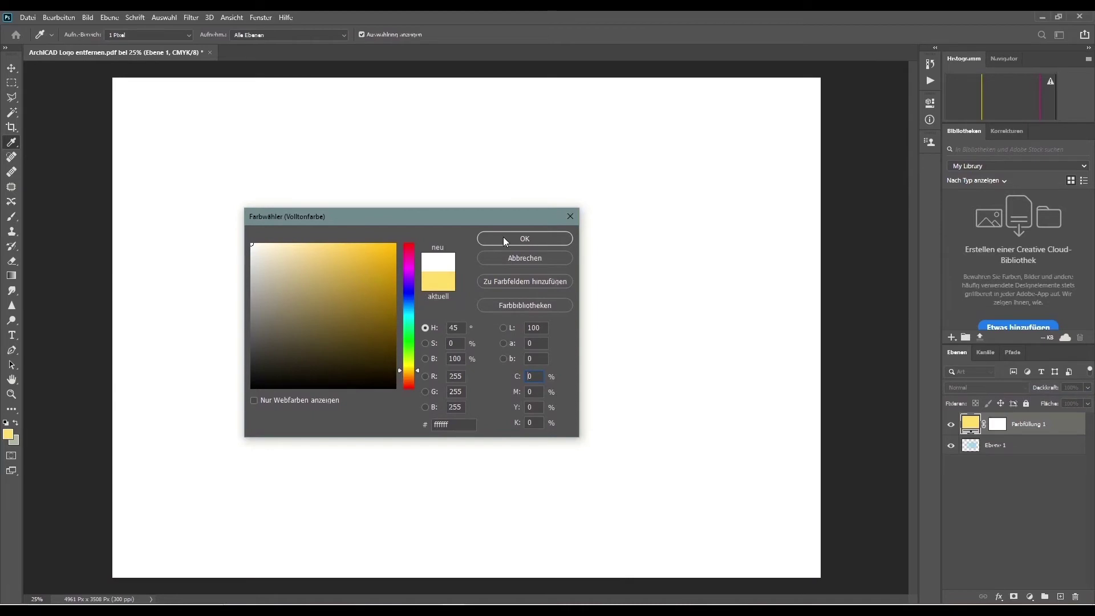
left_click(503, 237)
left_click_drag(1029, 425, 1036, 466)
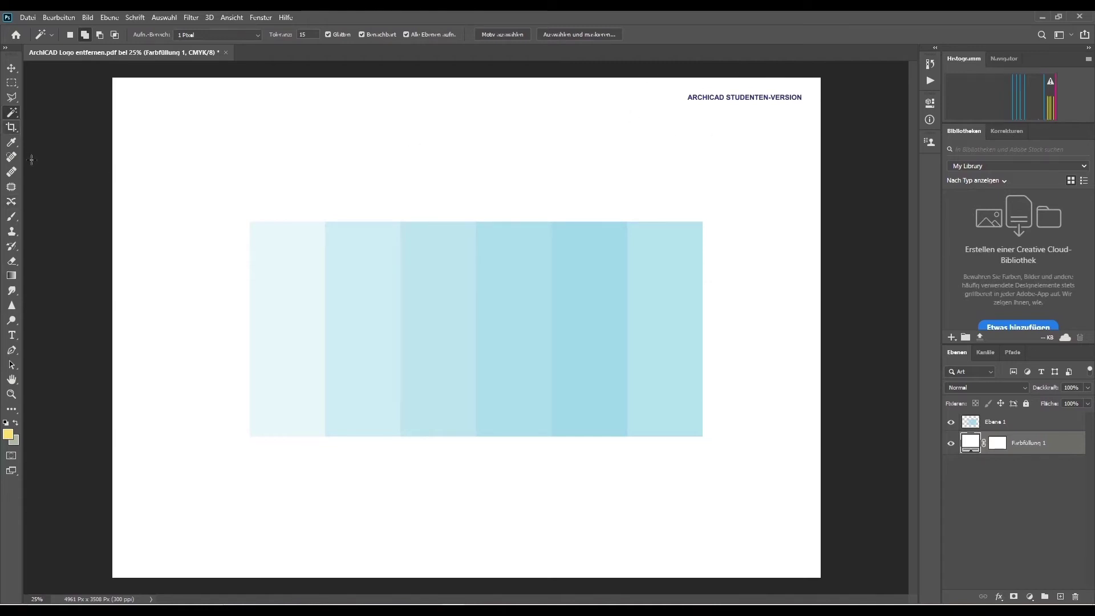
left_click(12, 126)
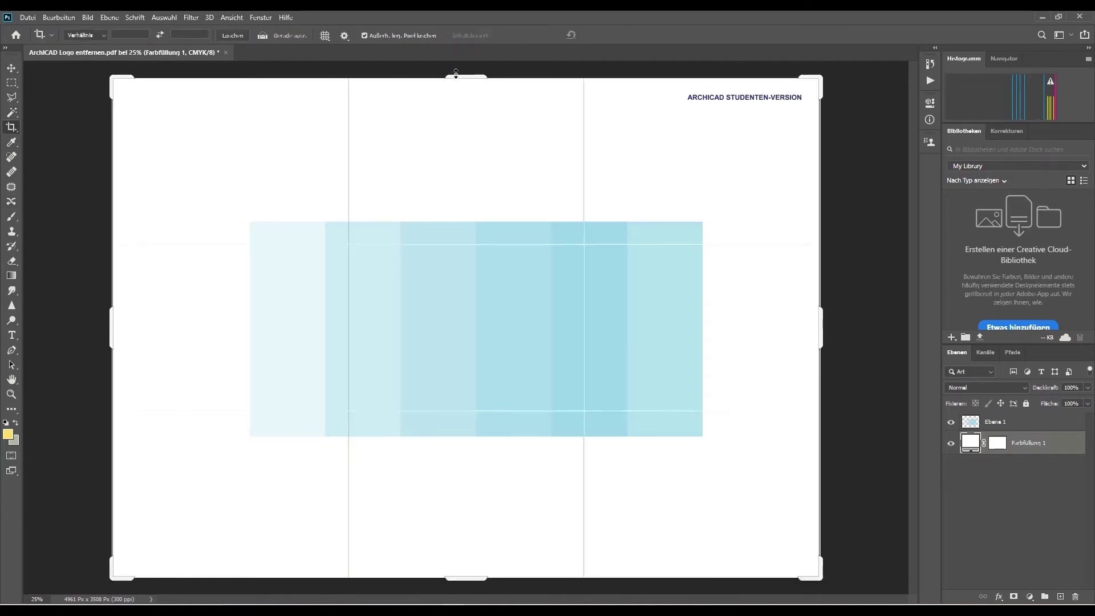
left_click_drag(466, 87, 466, 106)
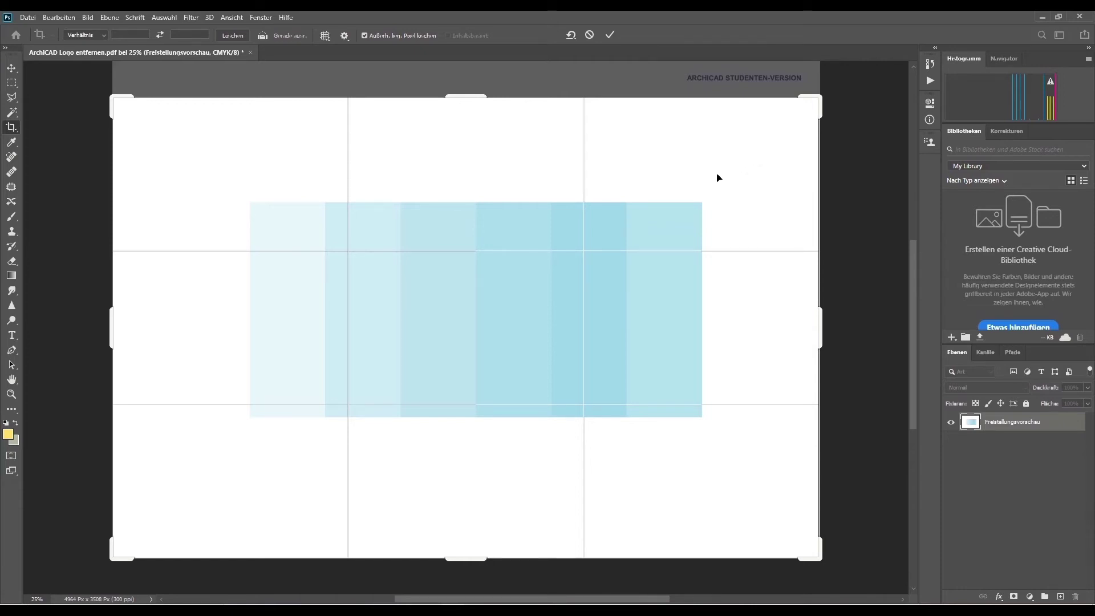
left_click(590, 35)
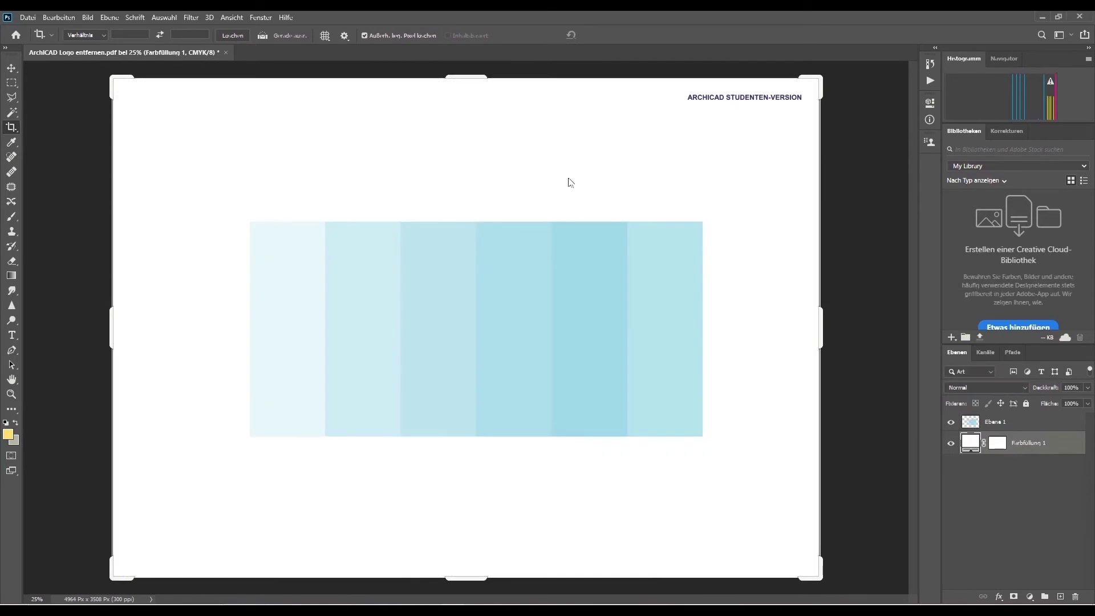
left_click(987, 462)
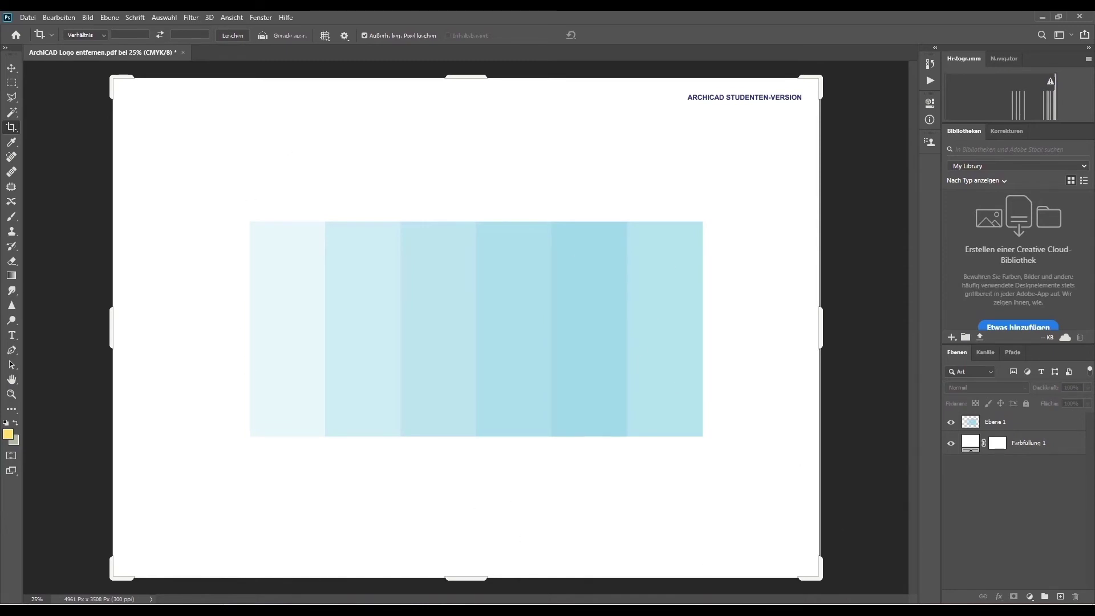
Step: Add a new layer above Ebene 1 and set the foreground colour to white sampled from the canvas
left_click(1044, 423)
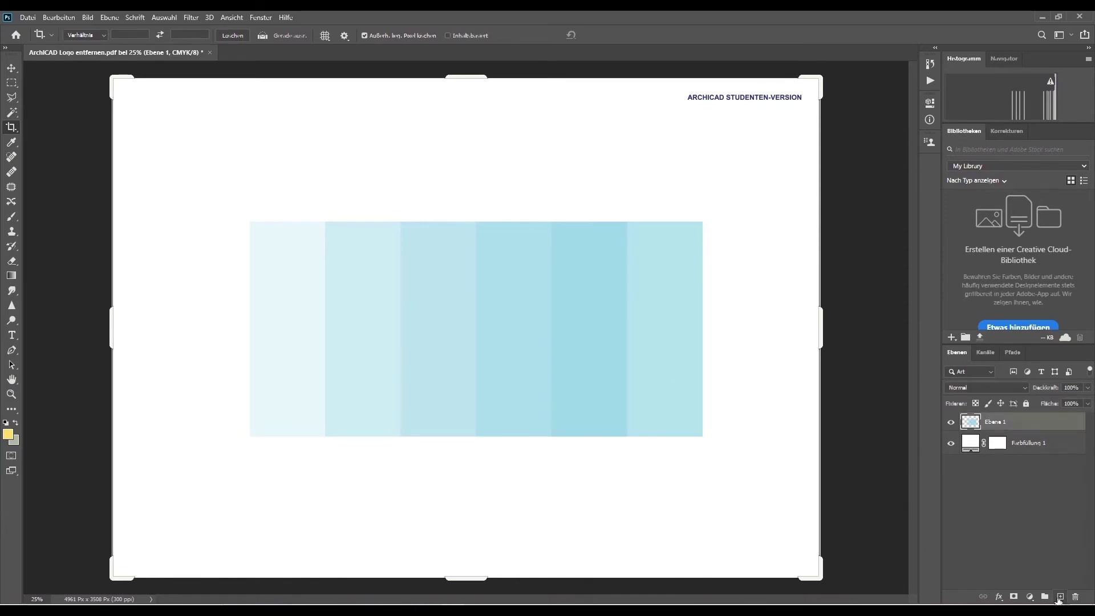
left_click(1058, 596)
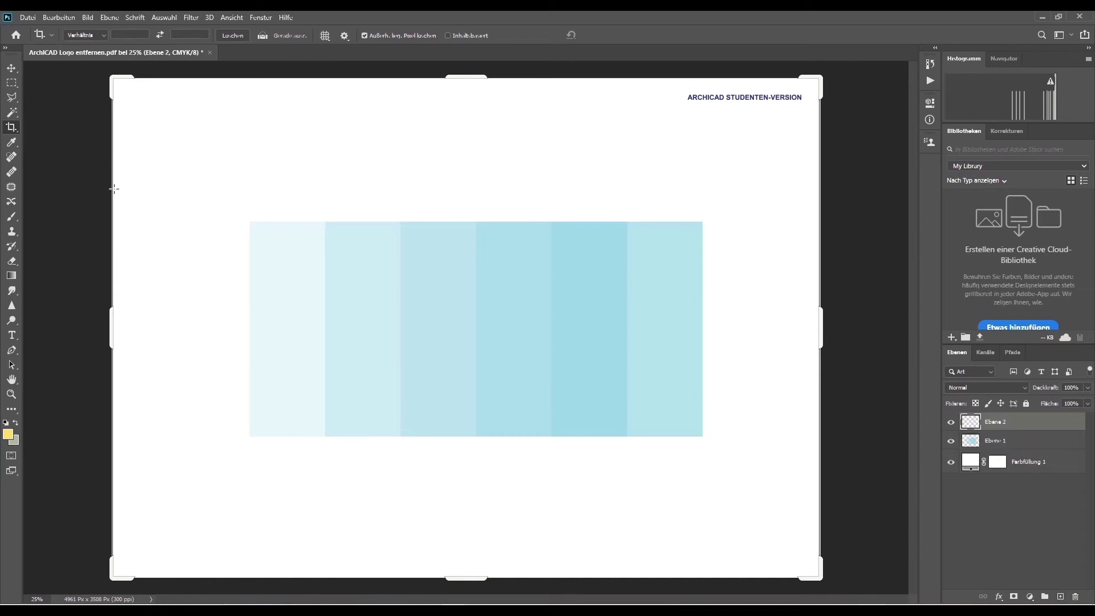
left_click(8, 435)
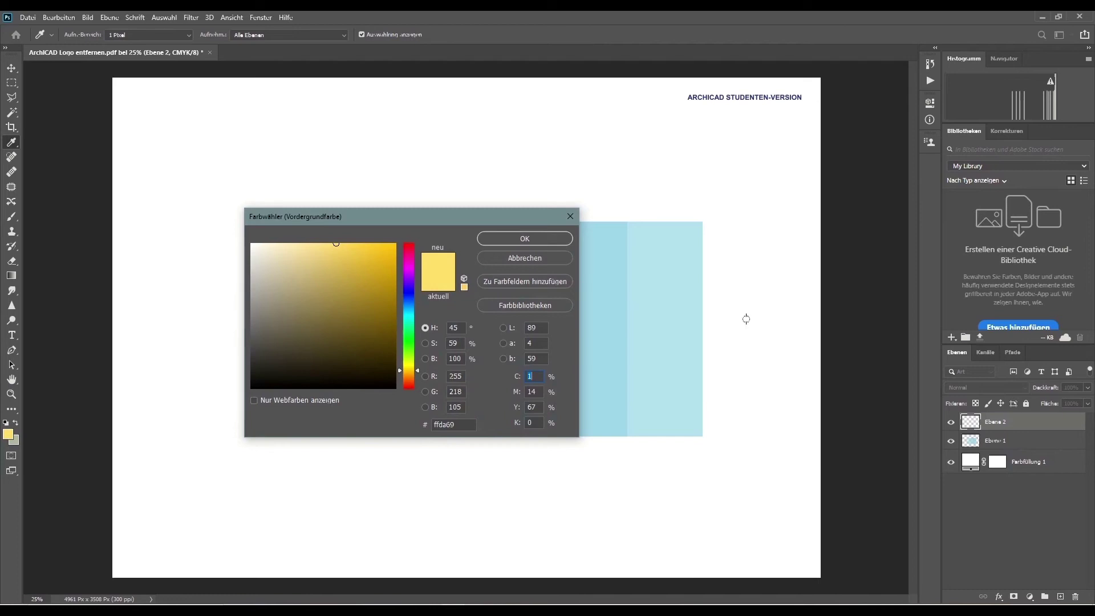
left_click(667, 107)
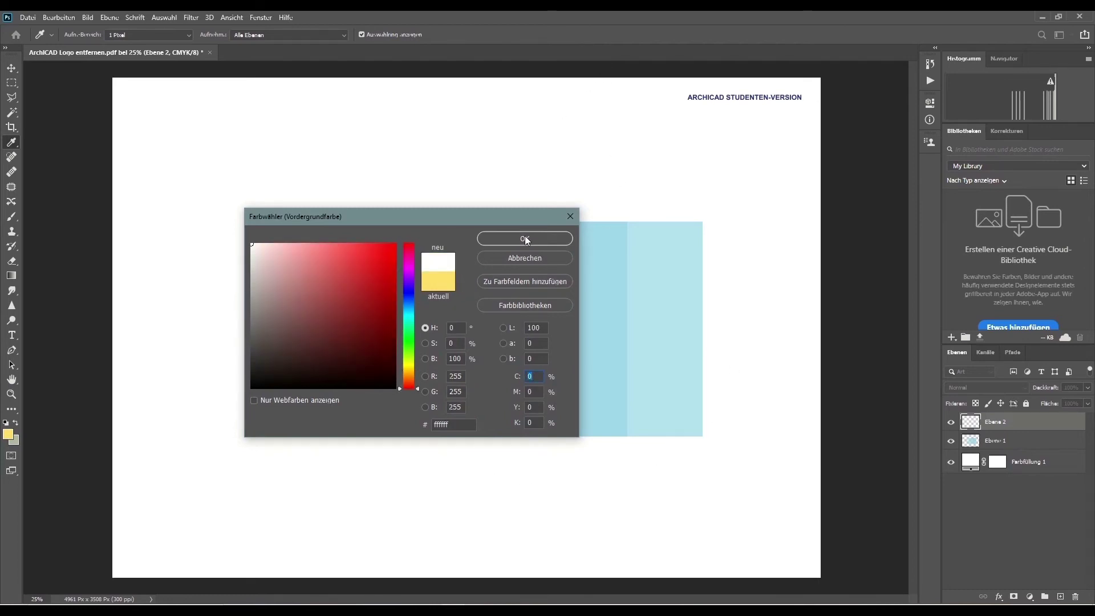
left_click(525, 240)
Step: Paint white with the Brush across the watermark text
key("c")
left_click(11, 216)
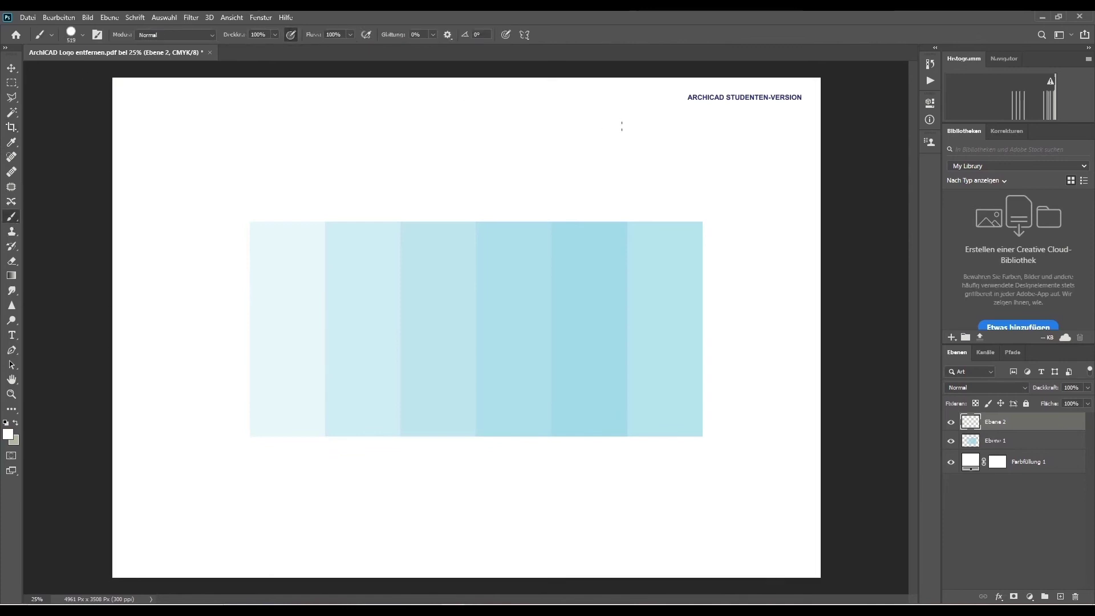
left_click(696, 98)
left_click_drag(696, 98, 804, 98)
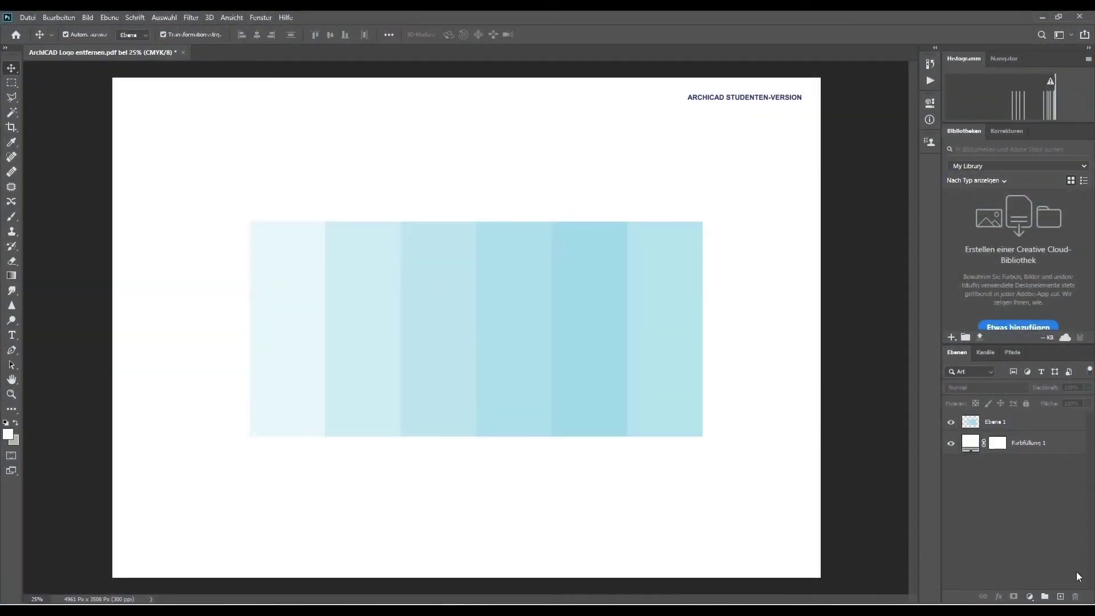
Step: On a new Ebene 2, paint across the watermark with the Spot Healing Brush
left_click(1061, 597)
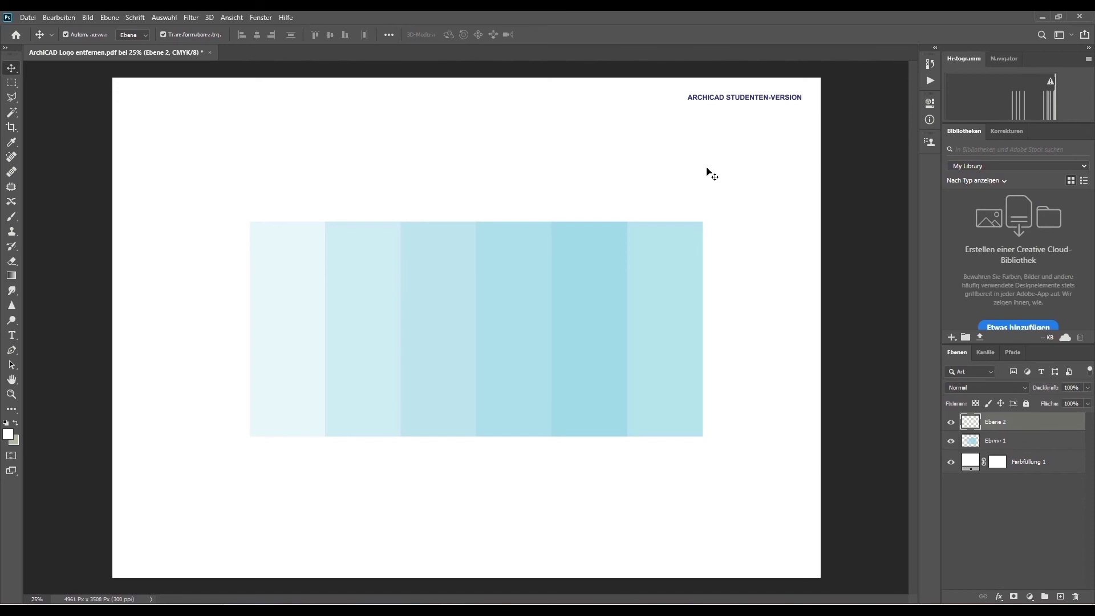
left_click(13, 162)
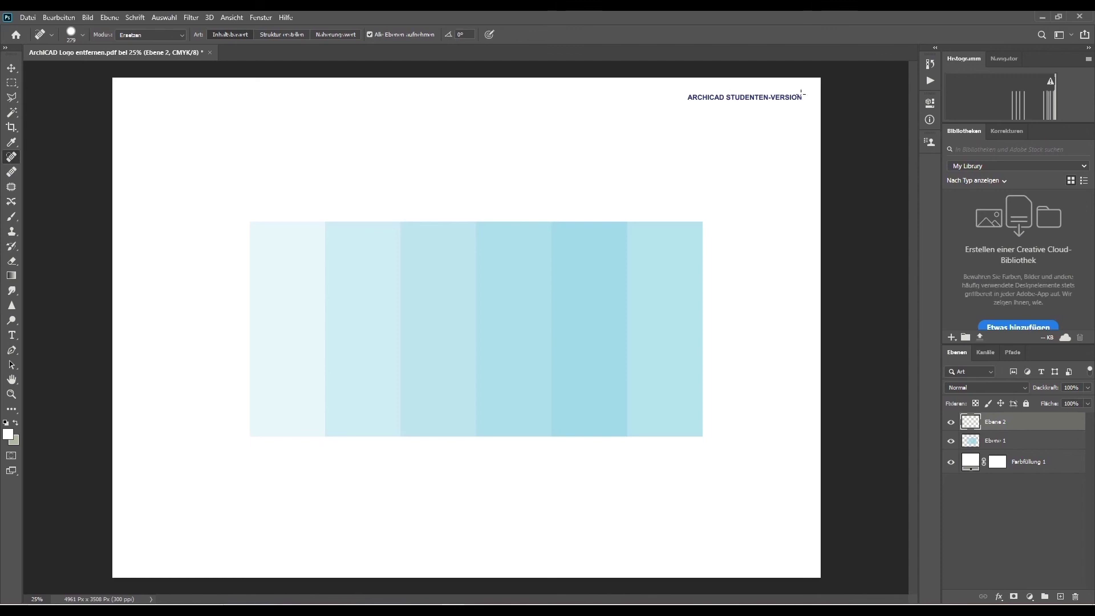
right_click(683, 118, "alt")
left_click_drag(673, 97, 812, 98)
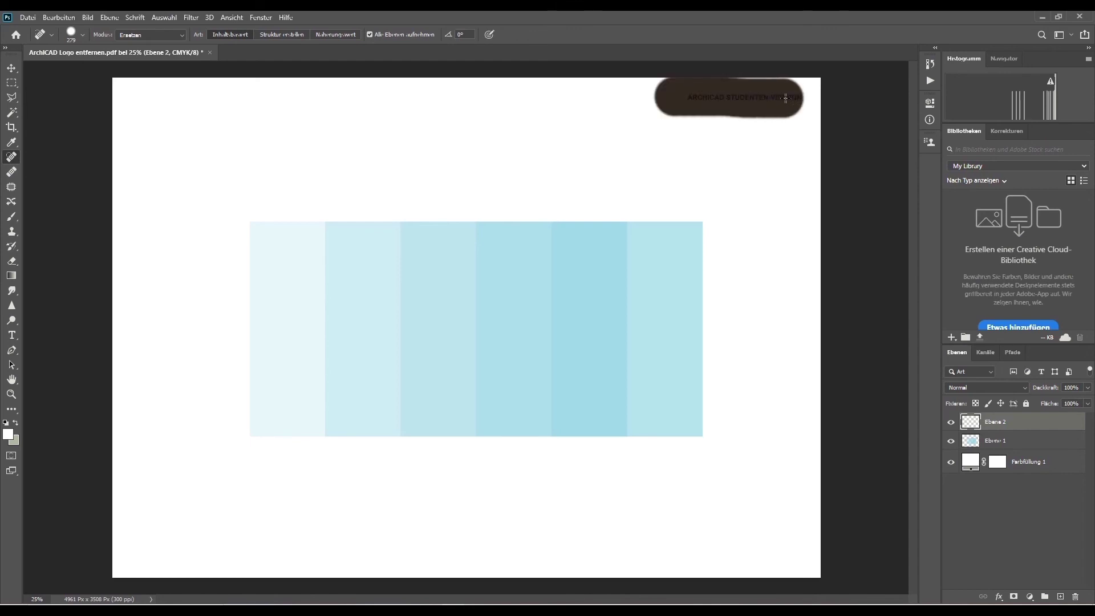